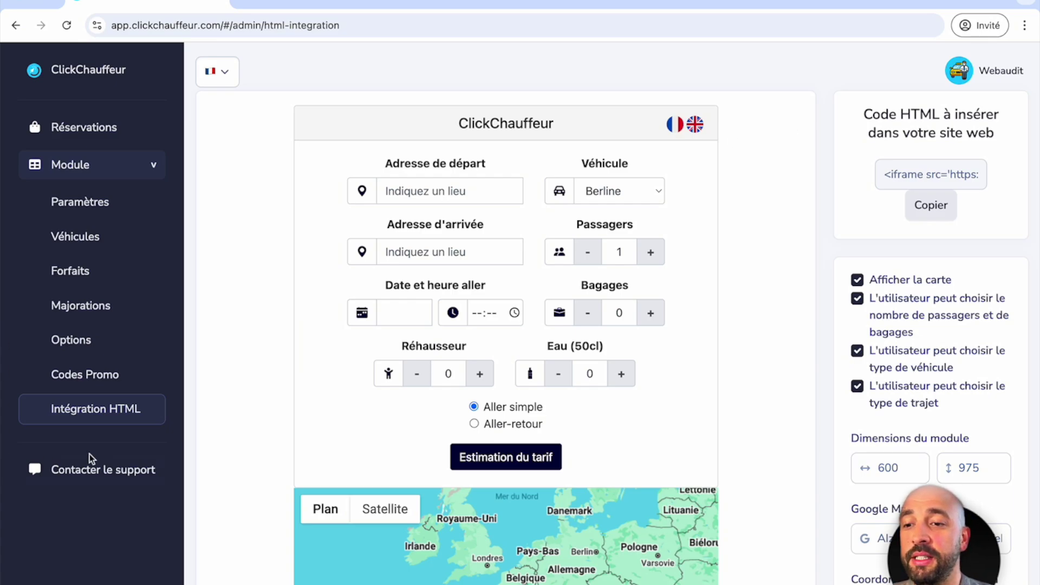
- Start a new promo code in the promo codes section and name it REDUCTION
left_click(99, 371)
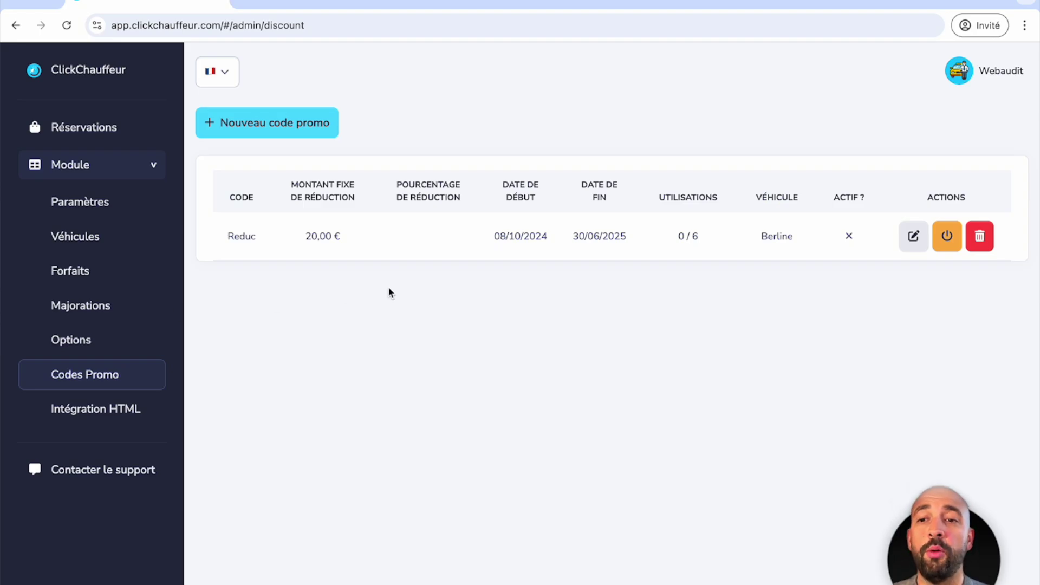
left_click(295, 123)
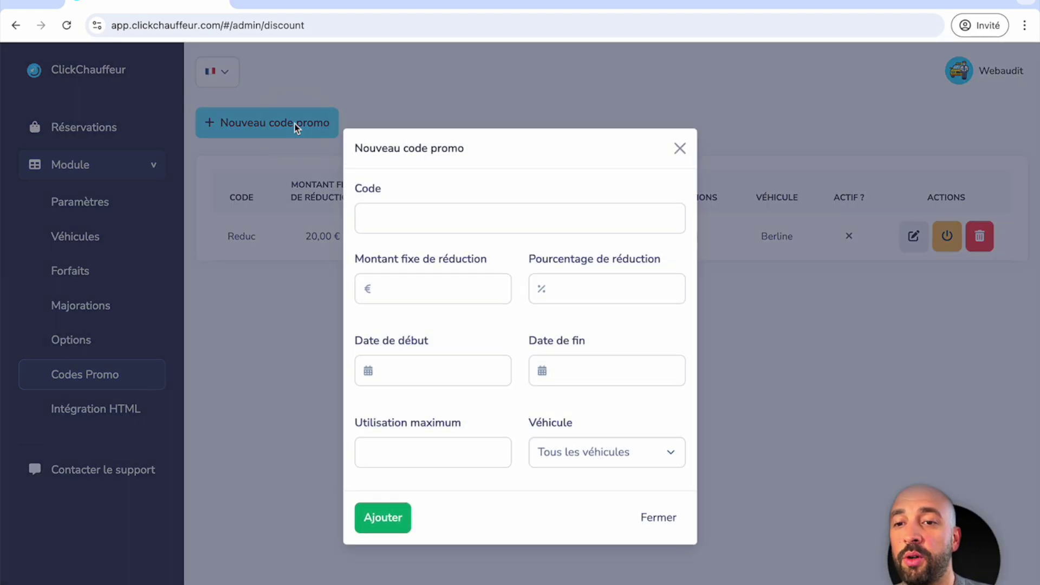
left_click(442, 222)
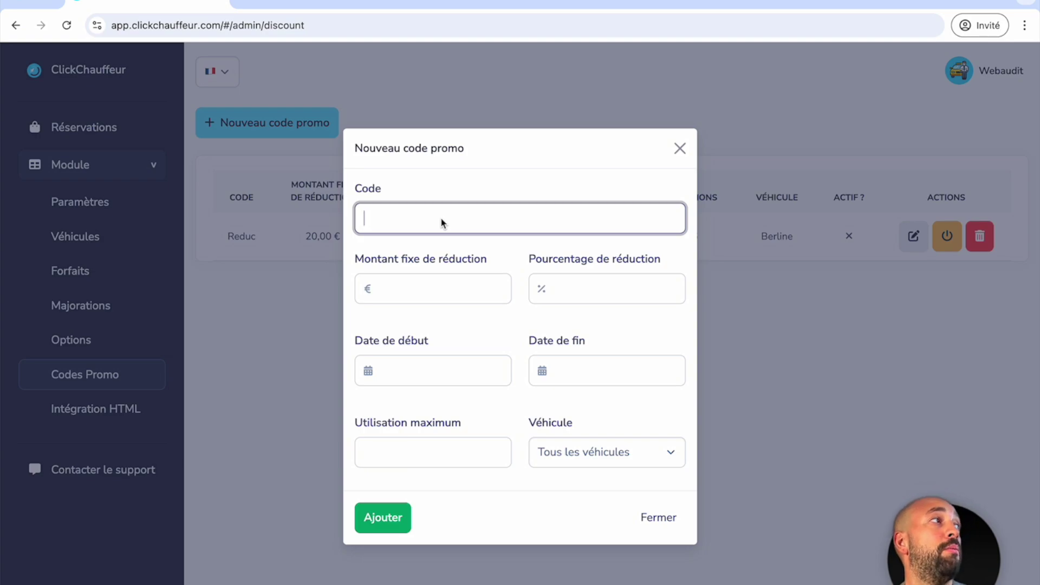
type("RED")
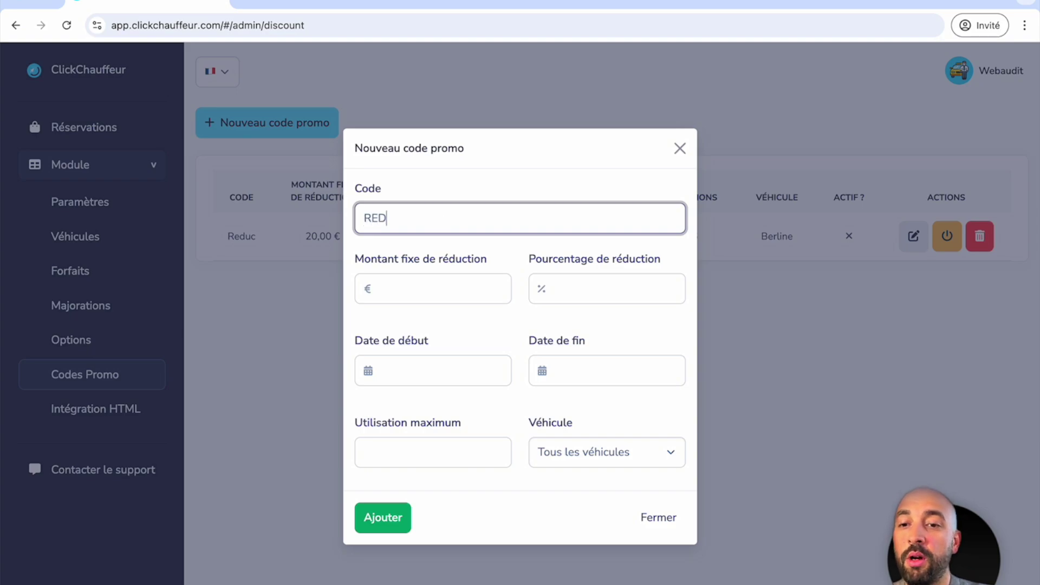
type("UCTION")
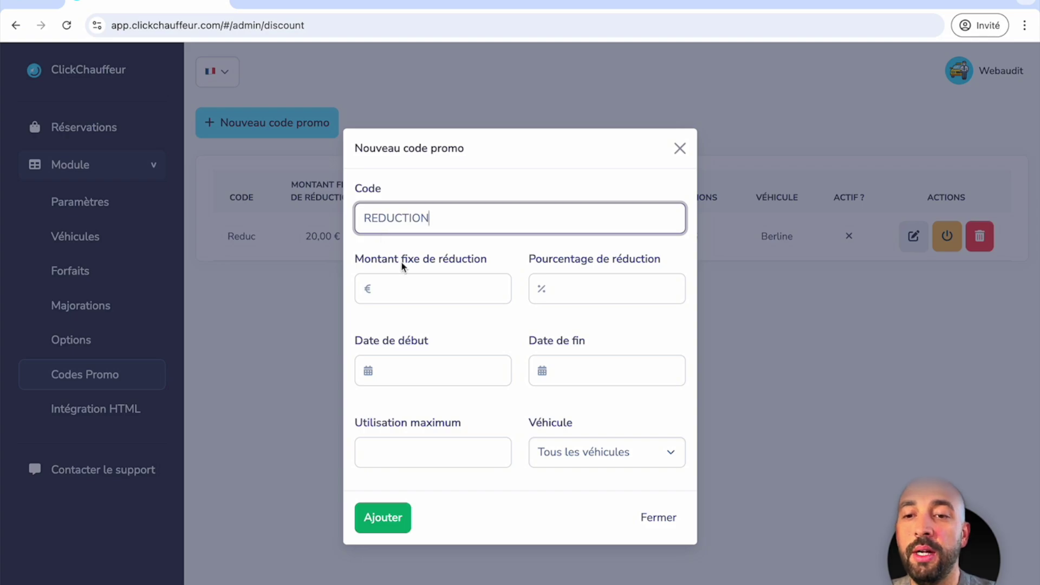
- Set the promo code's fixed reduction to 20 € and its percentage reduction to 20 %
left_click(423, 297)
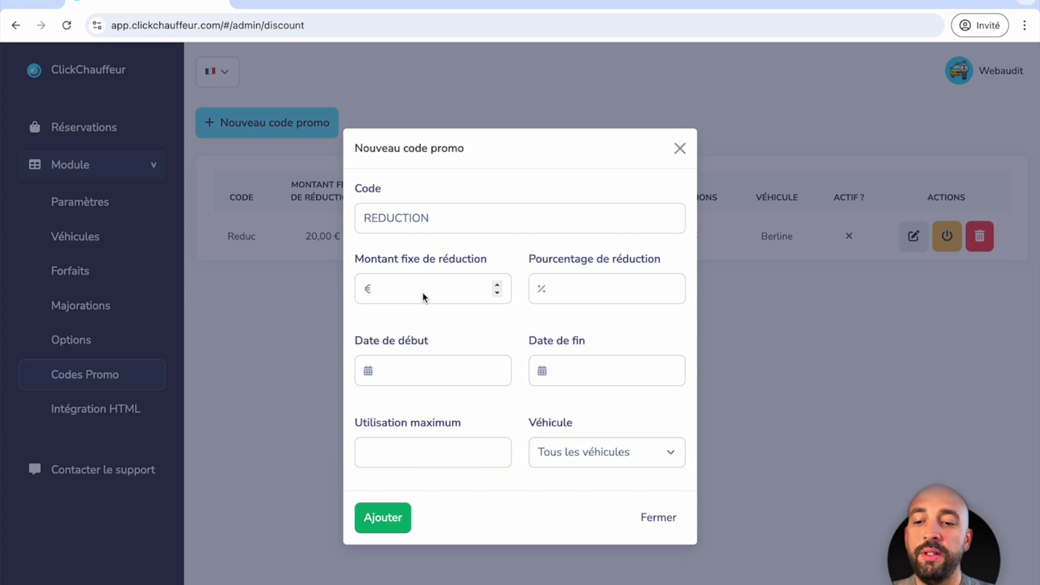
type("20")
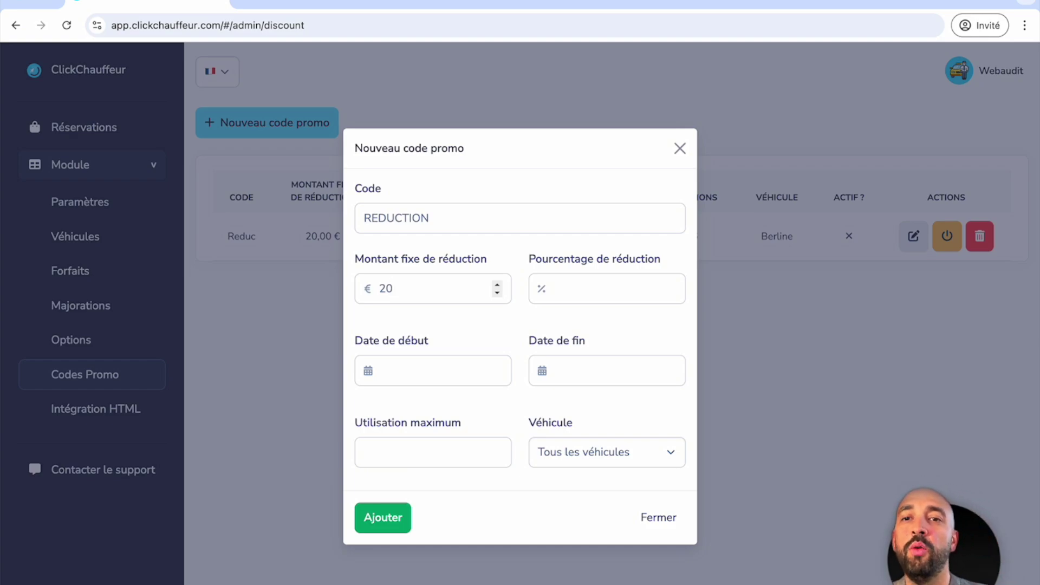
left_click(599, 284)
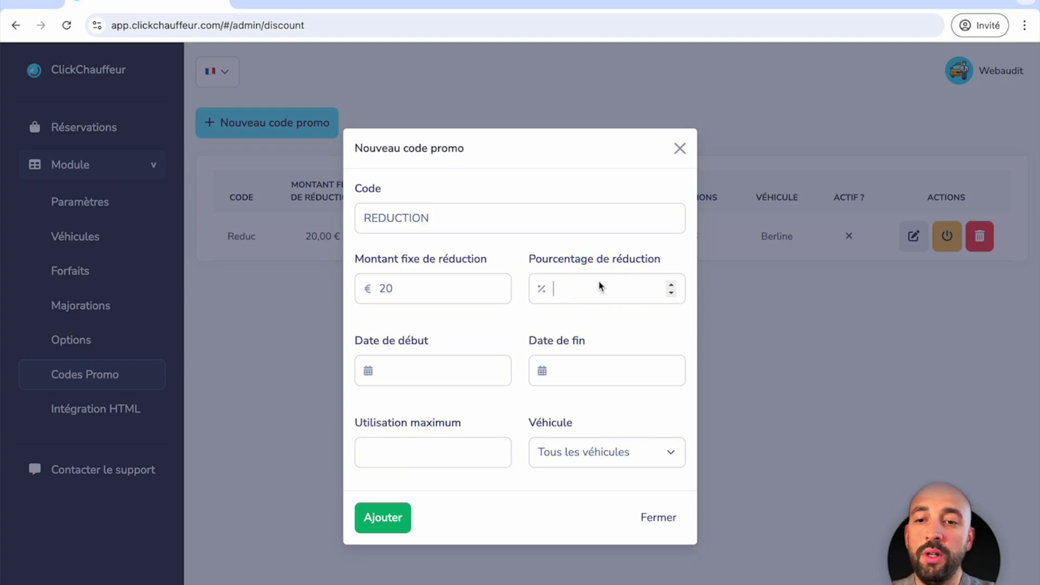
type("20")
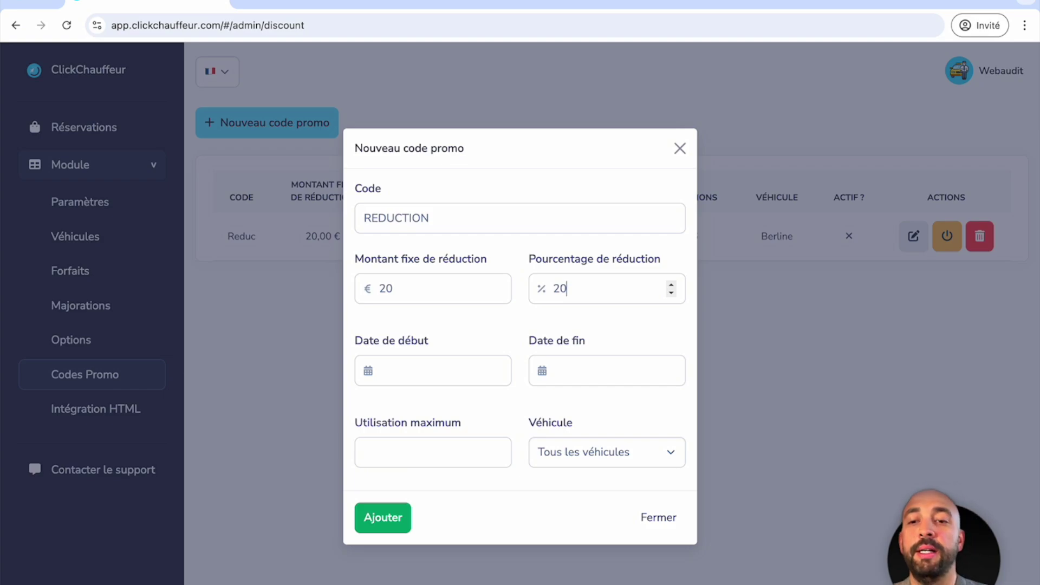
- Set the promo code's validity from 08/10/2024 to 31/07/2026
left_click(457, 381)
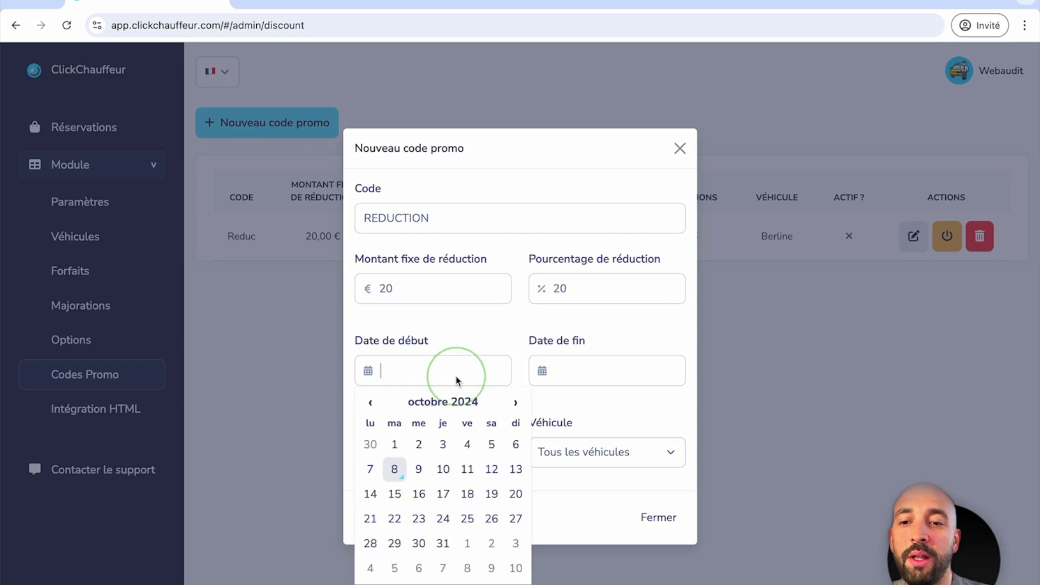
left_click(394, 469)
left_click(576, 371)
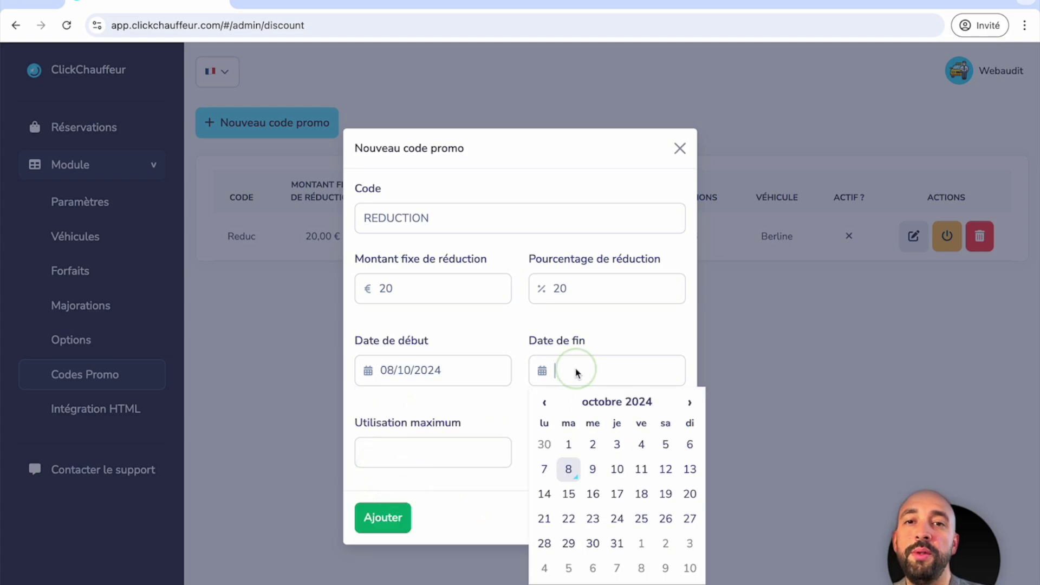
left_click(689, 403)
triple_click(688, 403)
triple_click(689, 403)
triple_click(689, 403)
triple_click(689, 403)
left_click(689, 403)
triple_click(688, 403)
triple_click(689, 403)
left_click(689, 402)
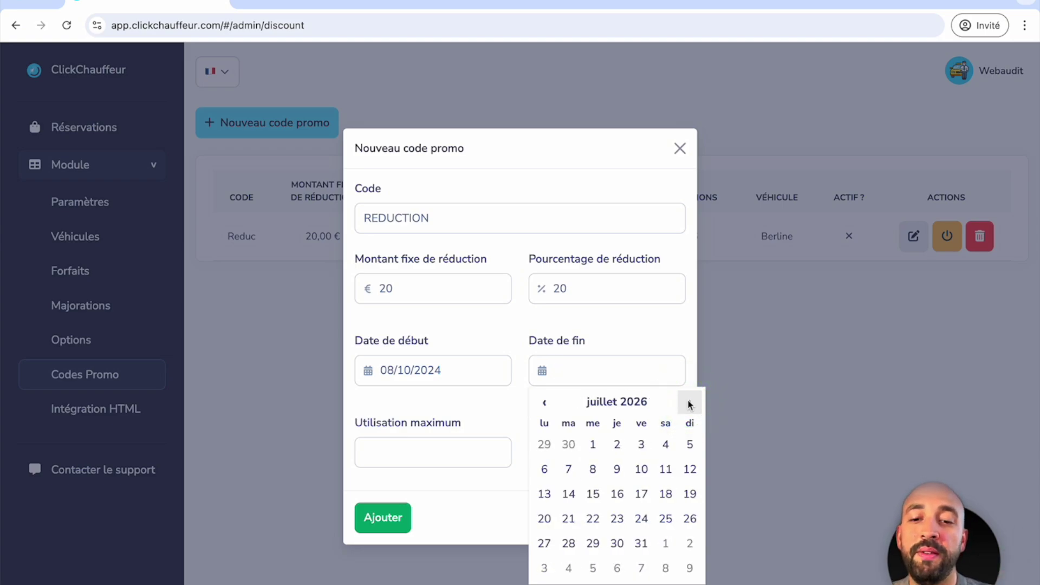
left_click(641, 543)
left_click(597, 425)
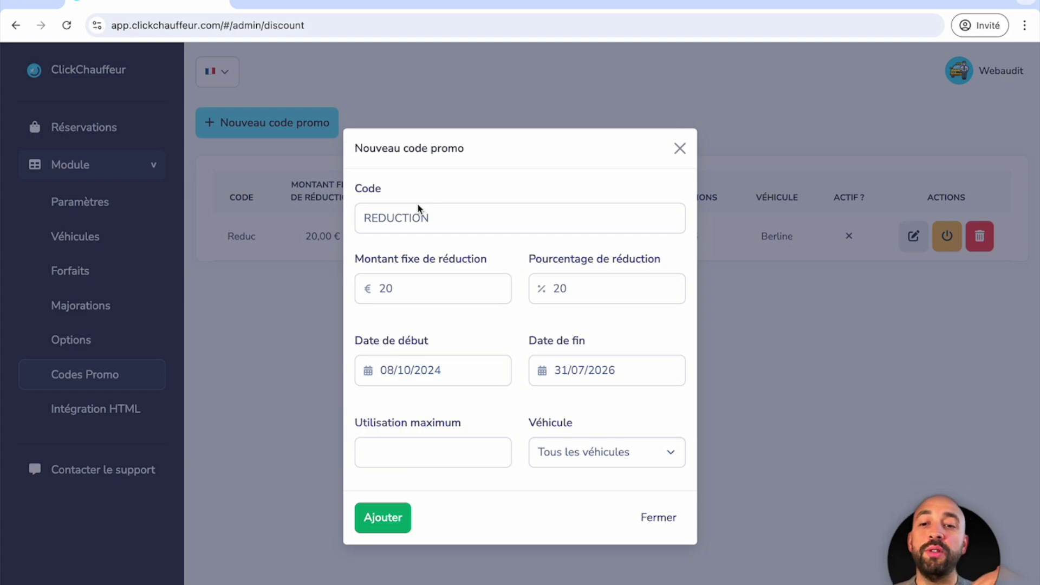
- Leave the maximum usage empty, keep Tous les véhicules as the vehicle, and add the promo code
left_click(443, 463)
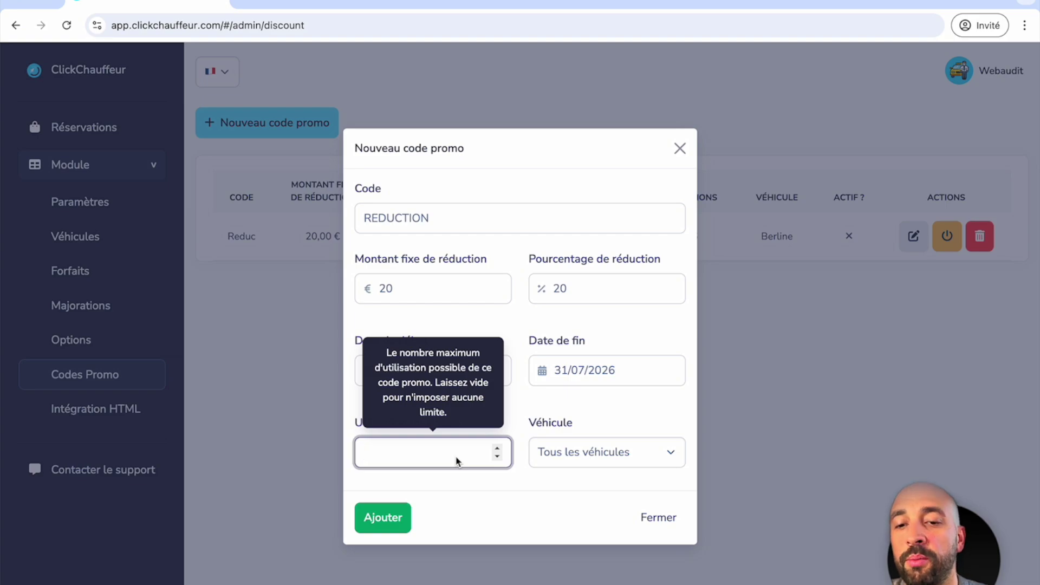
left_click(612, 454)
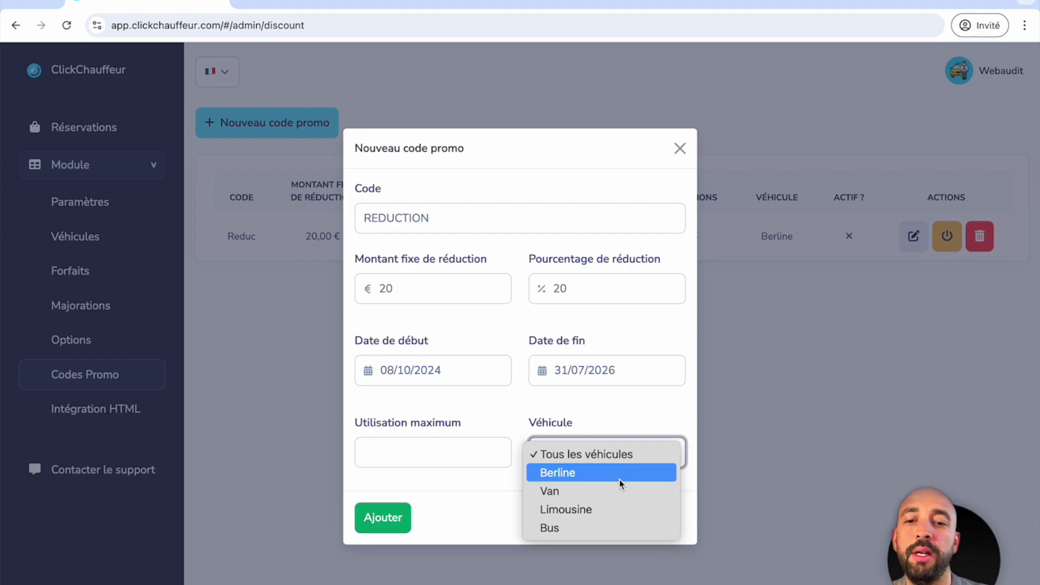
left_click(622, 409)
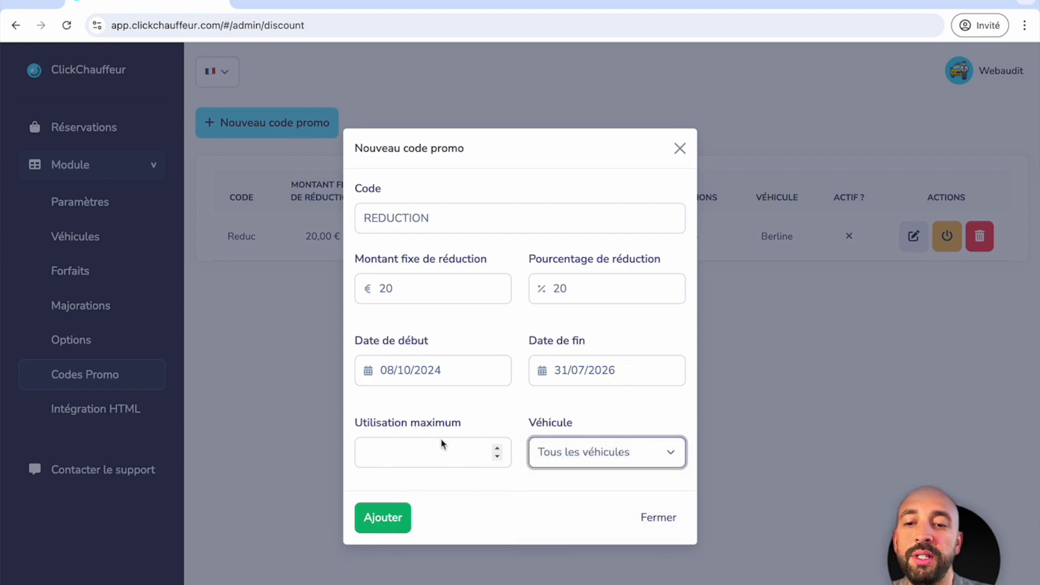
left_click(439, 461)
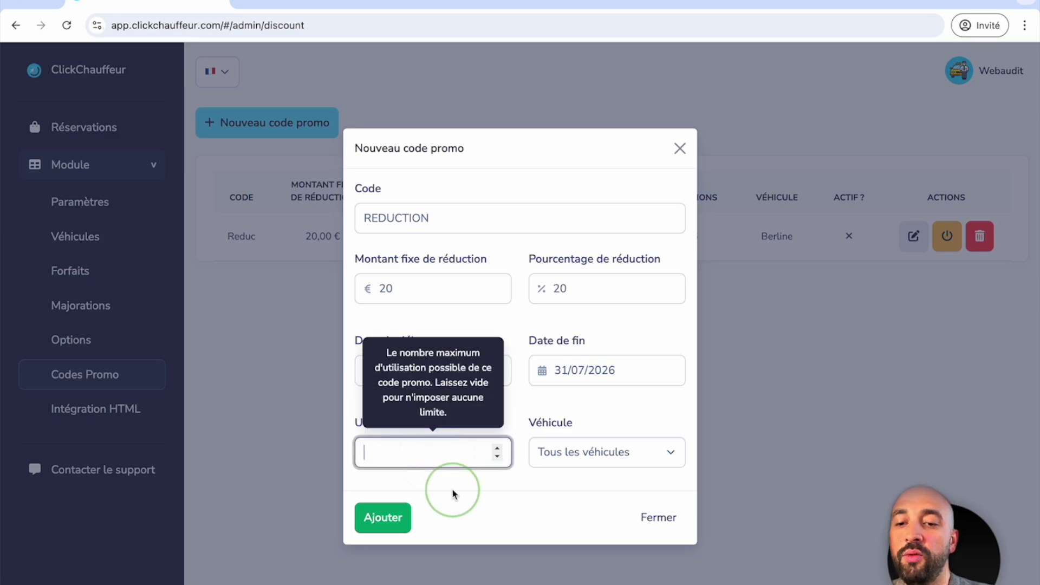
left_click(397, 519)
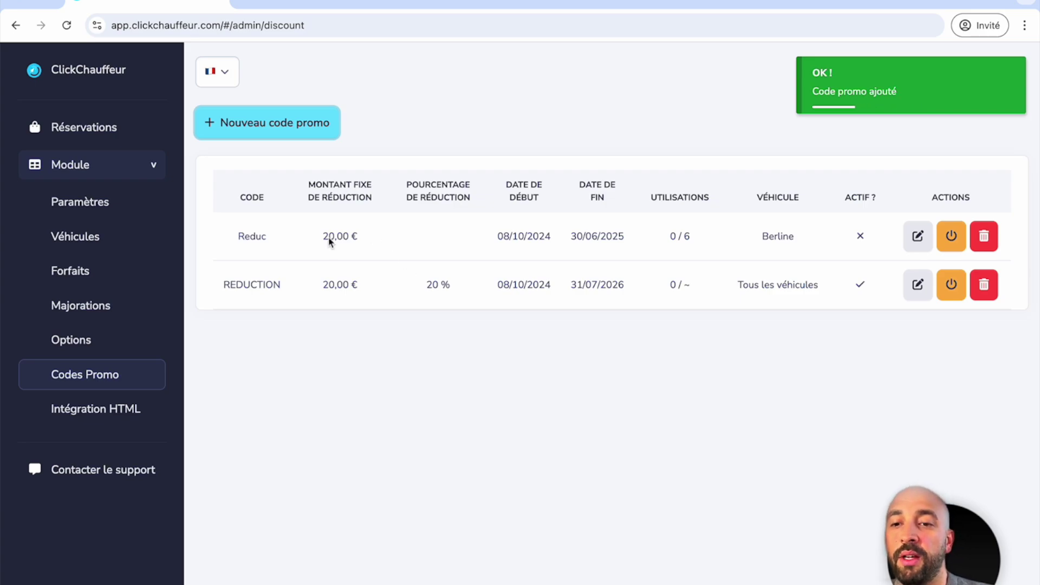
- Review the REDUCTION code's discounts, validity dates and usage limit in the promo code list
left_click_drag(324, 286, 501, 284)
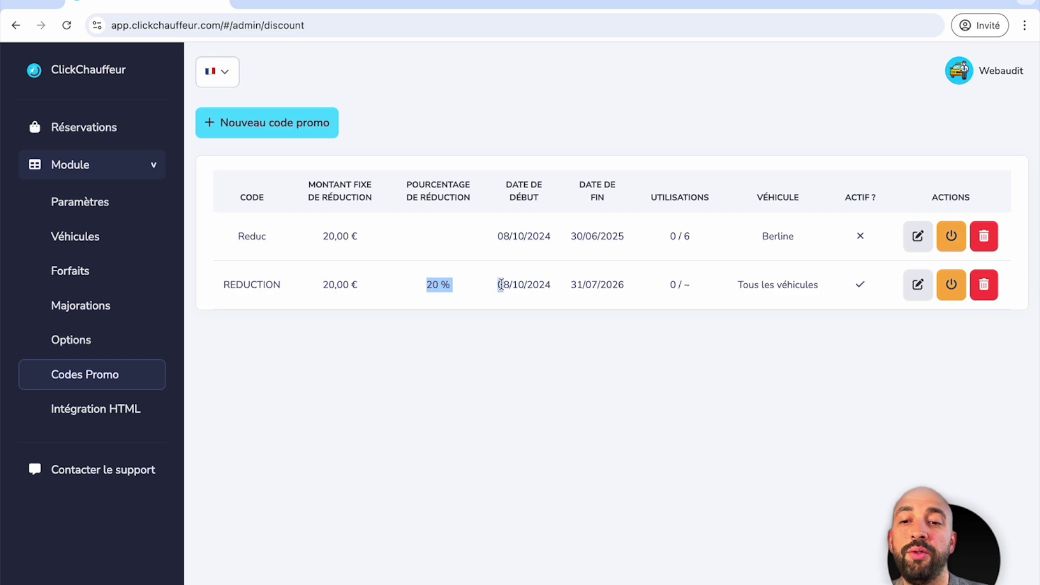
left_click(623, 299)
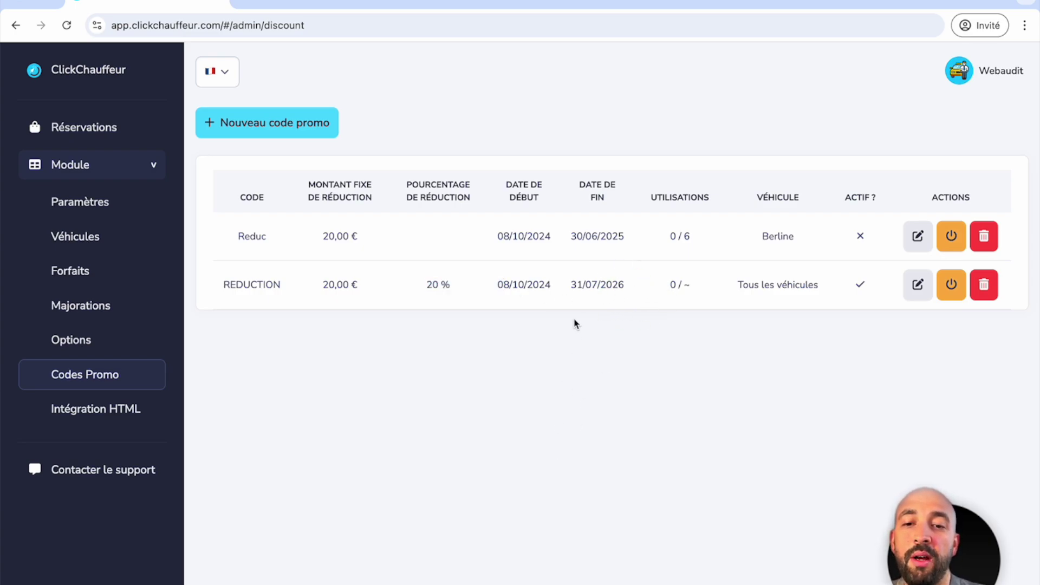
left_click_drag(571, 292, 602, 294)
left_click(611, 342)
double_click(685, 285)
left_click(756, 522)
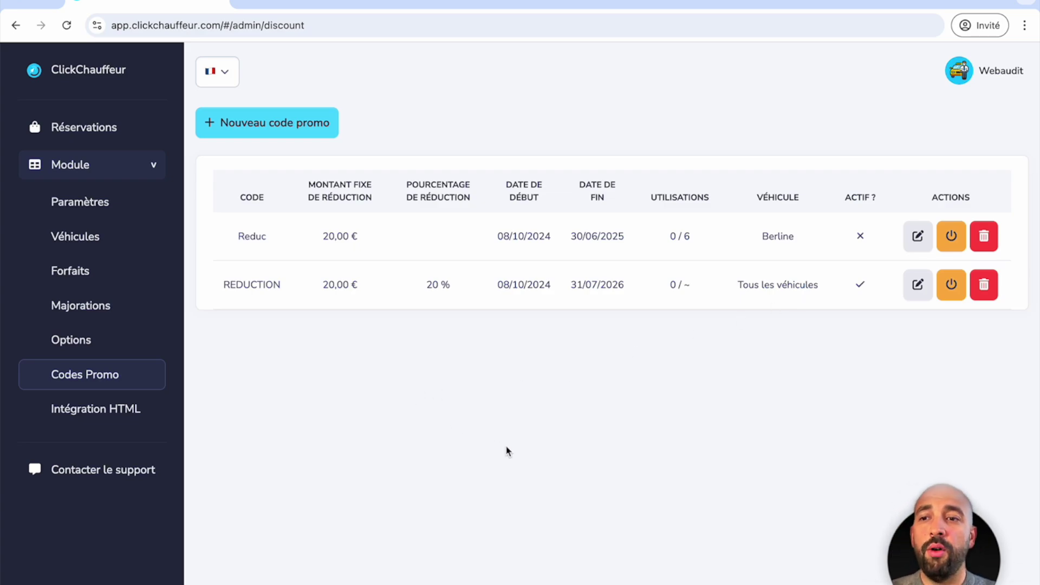
- In the HTML integration preview, set the departure to Paris, France and the arrival to Lille, France
left_click(137, 400)
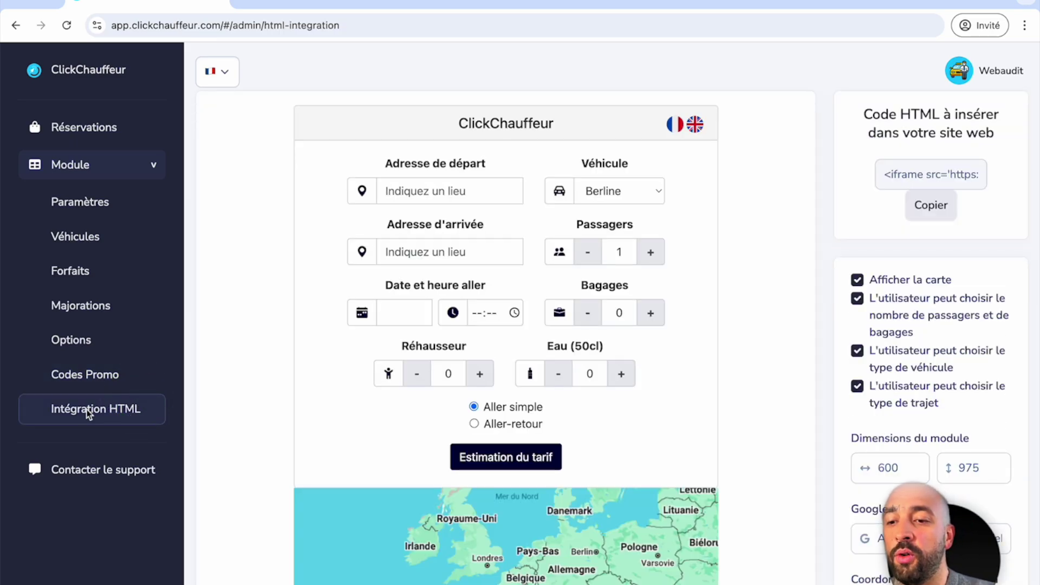
left_click(433, 192)
type("paris")
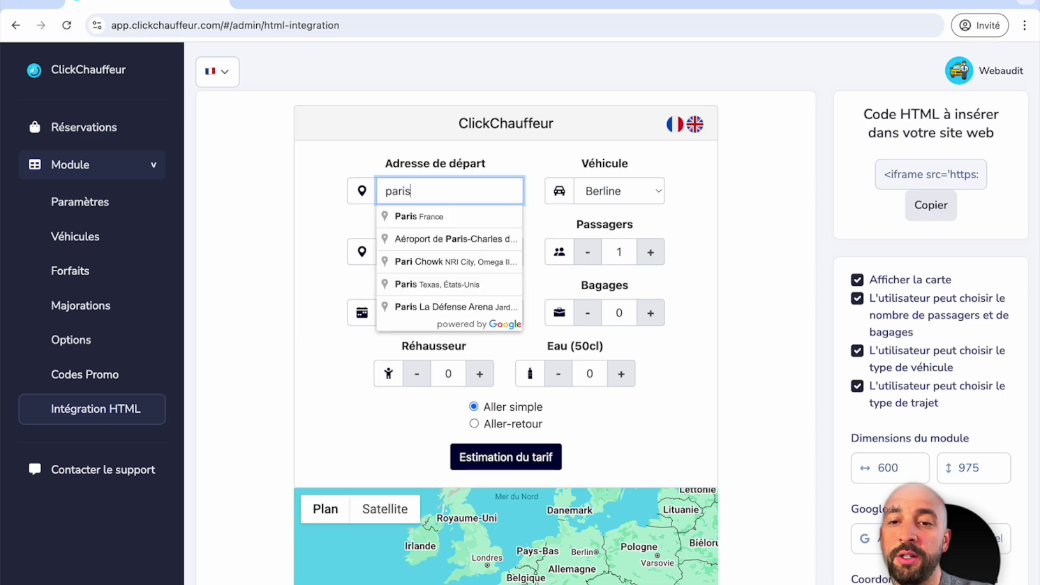
left_click(453, 215)
left_click(454, 250)
type("lille")
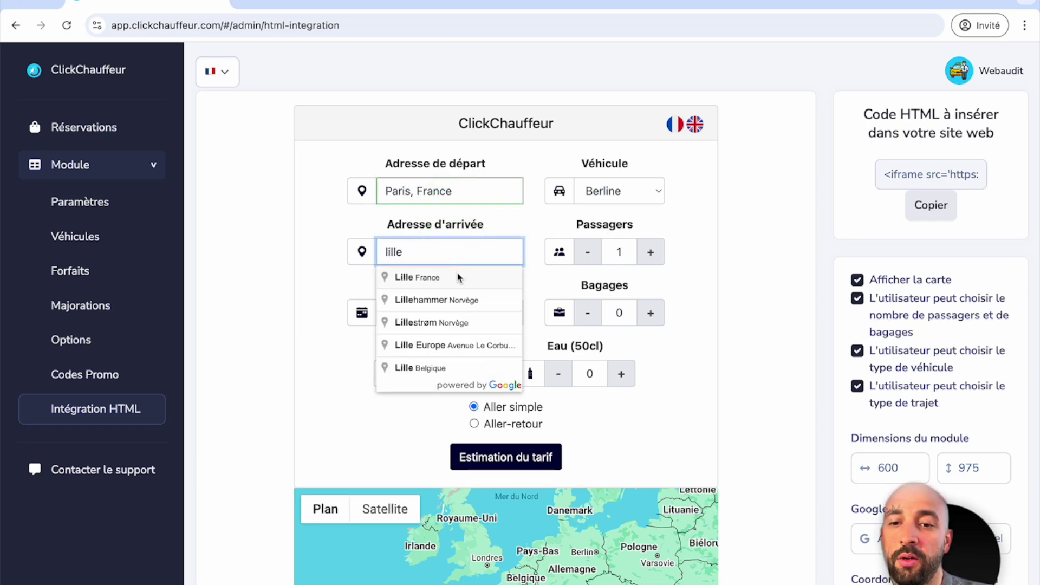
left_click(458, 278)
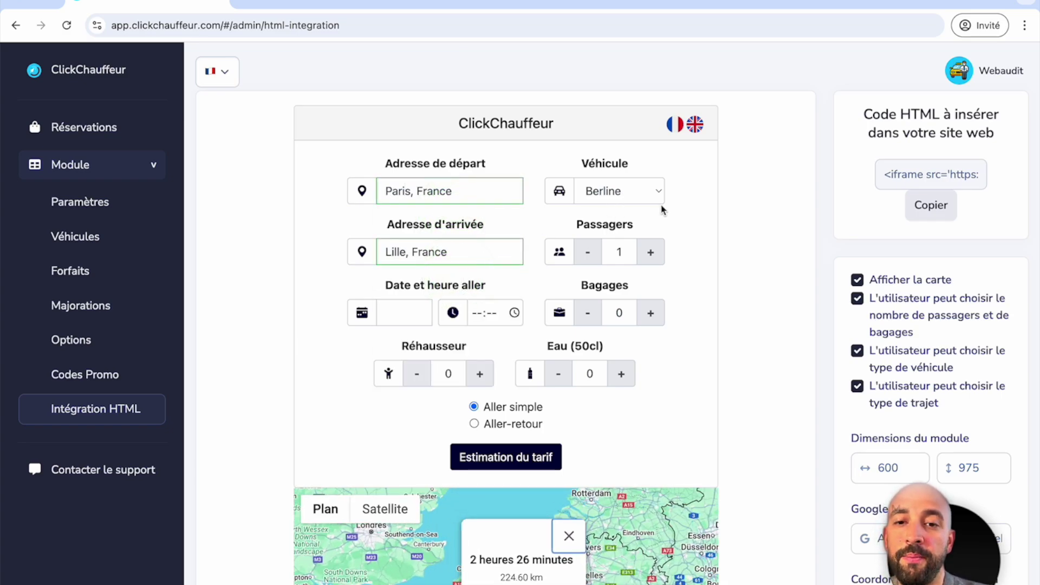
- Set the outbound trip's date to 09/10/2024 and its time to 14:04
left_click(407, 321)
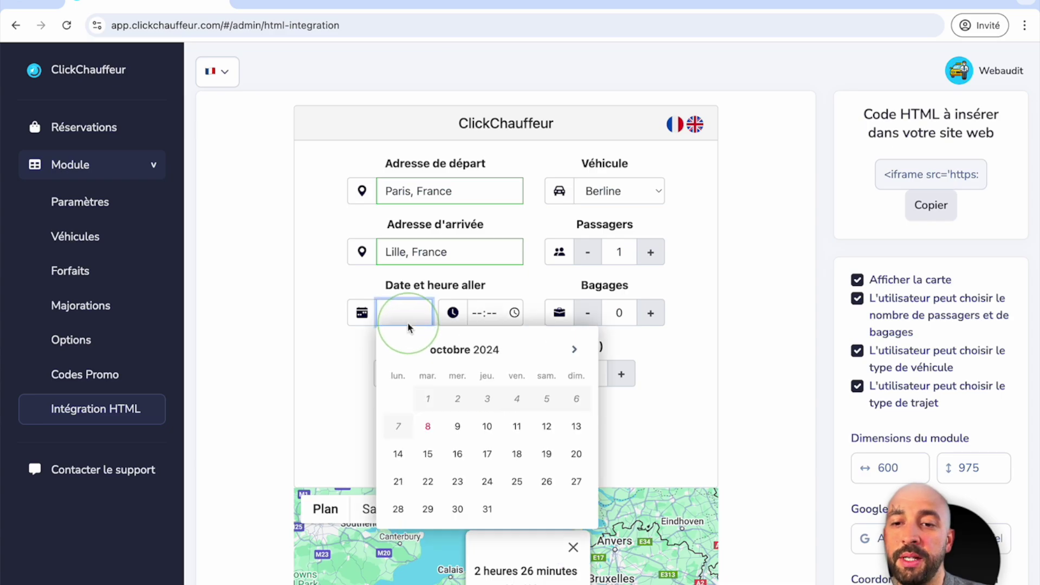
left_click(461, 428)
left_click(496, 313)
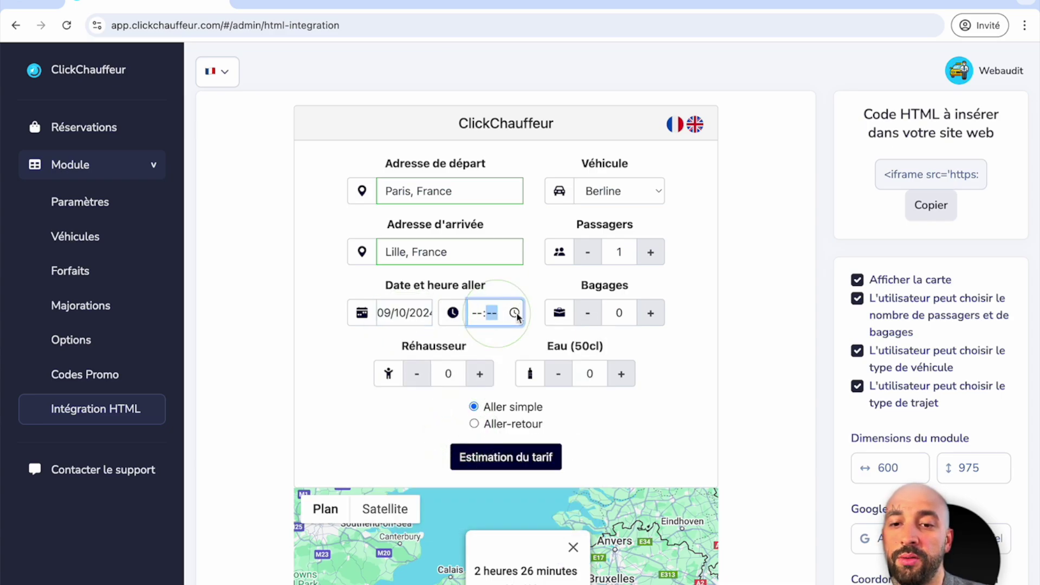
left_click(514, 312)
left_click(488, 417)
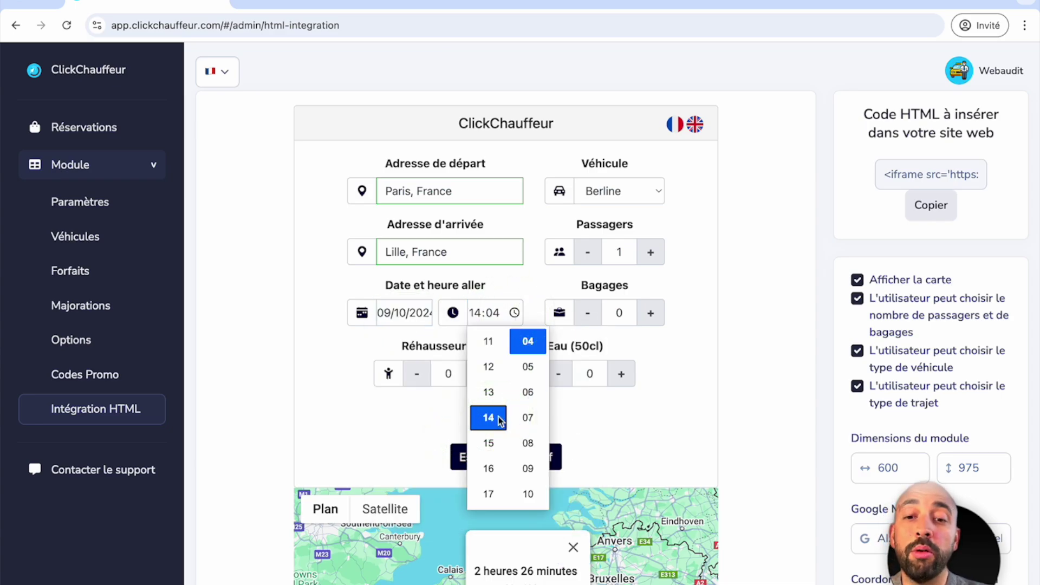
left_click(720, 412)
- Estimate the fare for the Paris to Lille trip and proceed to its reservation form
scroll(593, 447, "down", 1)
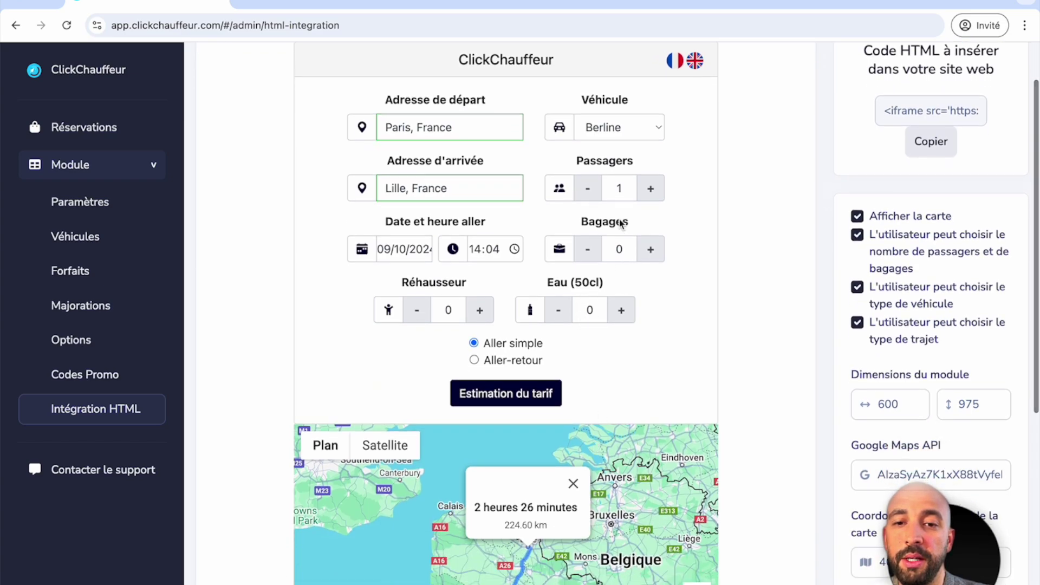
left_click(530, 397)
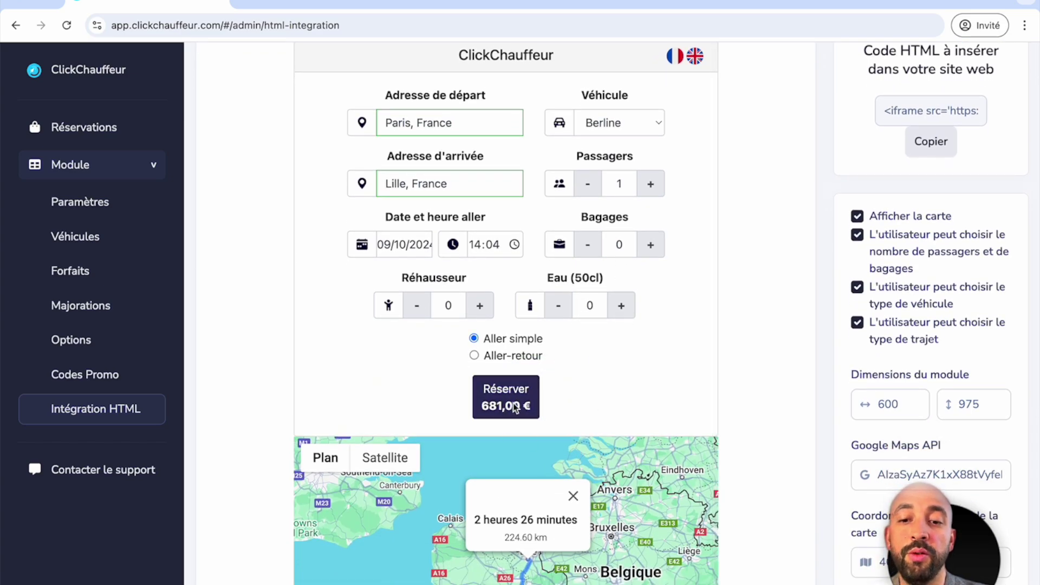
left_click(505, 401)
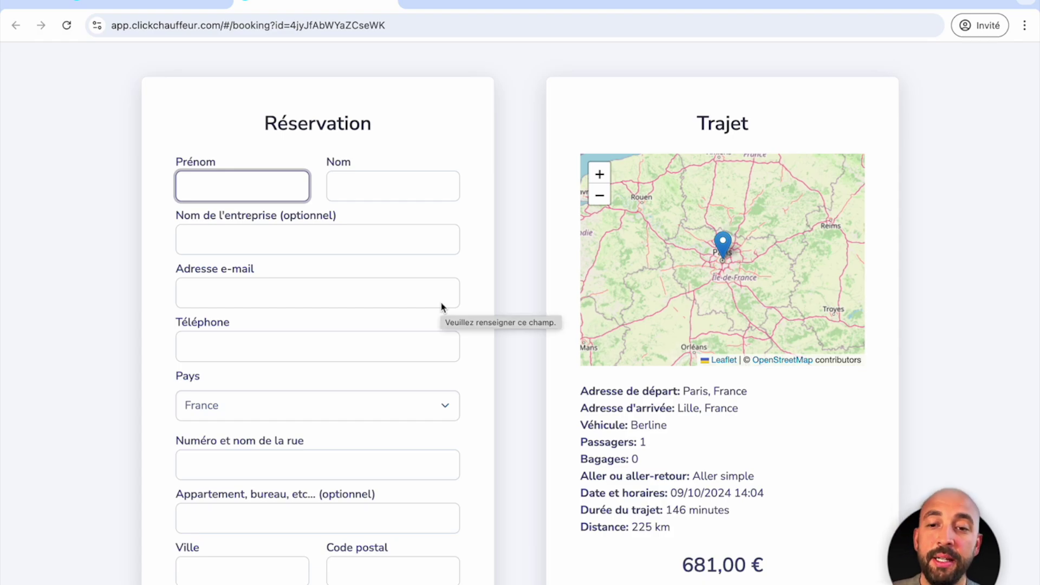
- Apply the promo code REDUCTION to the reservation
scroll(441, 307, "down", 6)
left_click(296, 418)
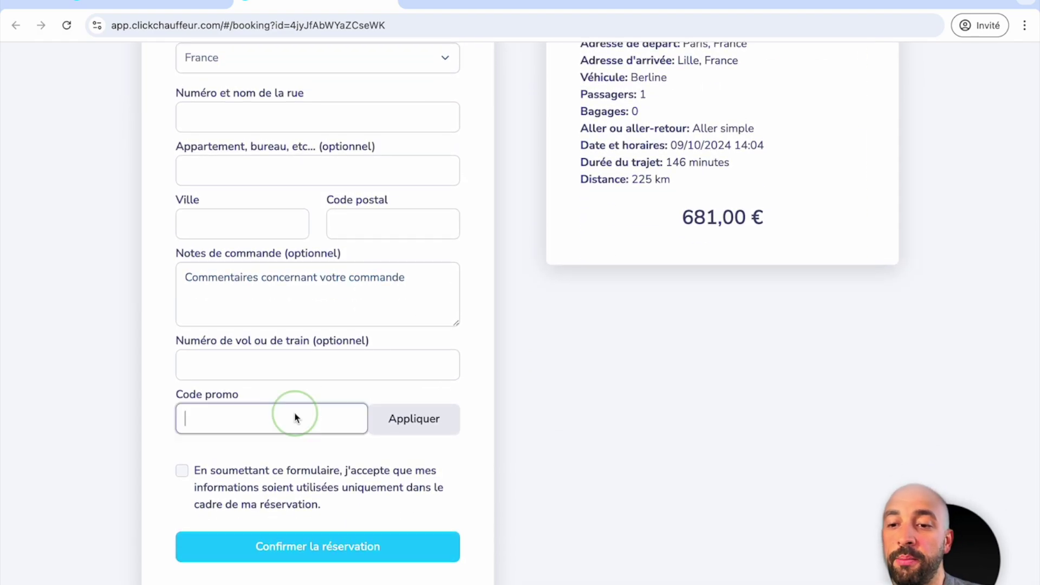
type("R")
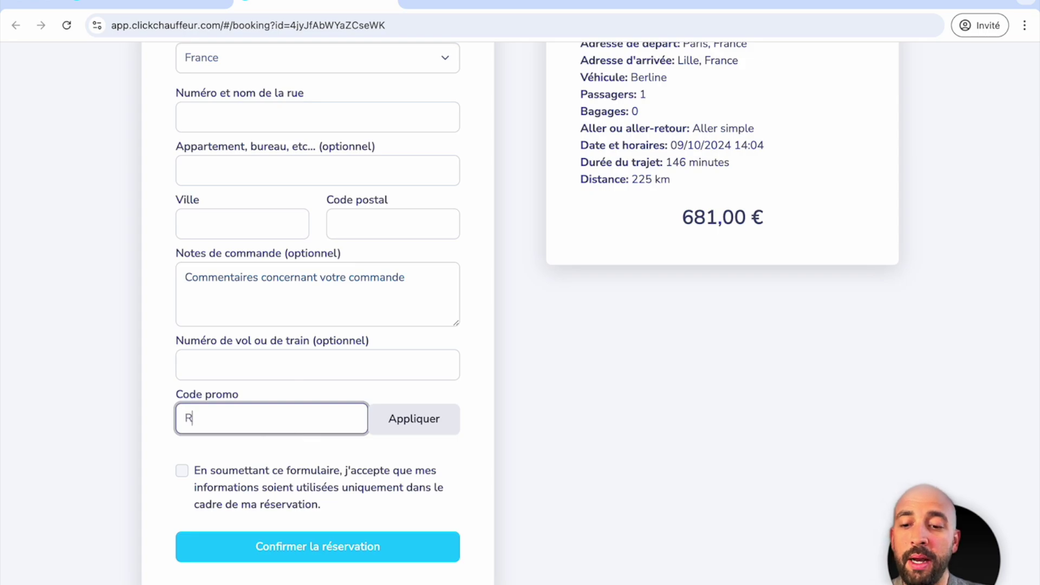
type("EDUCTION")
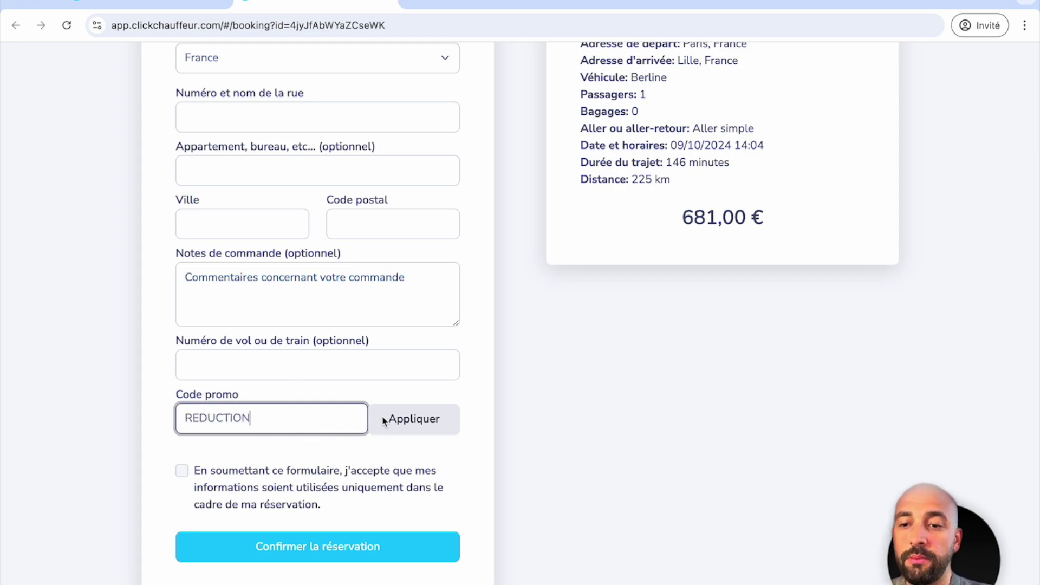
left_click(407, 419)
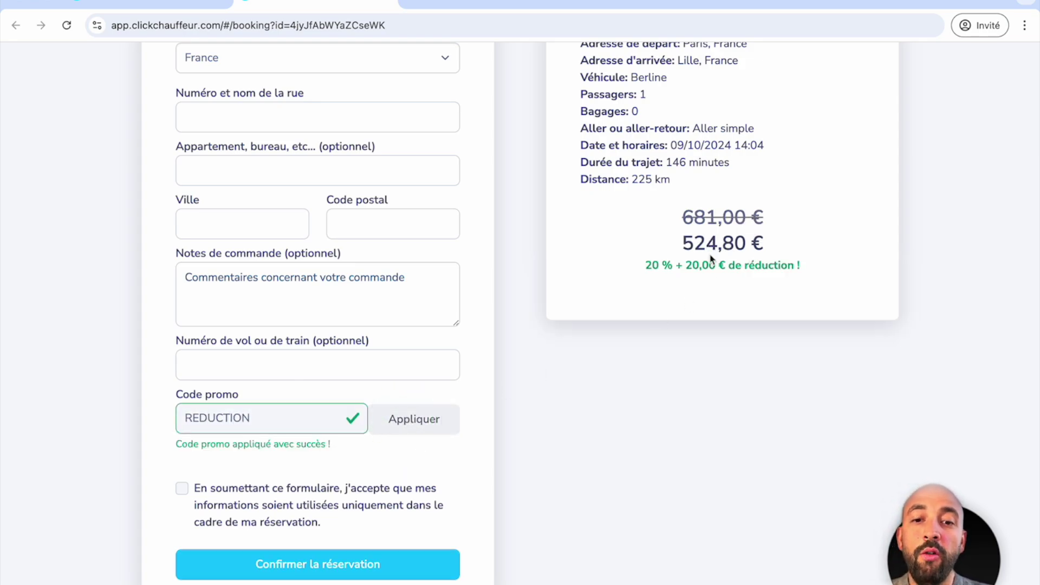
- Examine the original price, the discounted price and the reduction breakdown in the trip summary
left_click_drag(683, 218, 748, 217)
left_click_drag(680, 242, 766, 253)
left_click_drag(646, 265, 707, 266)
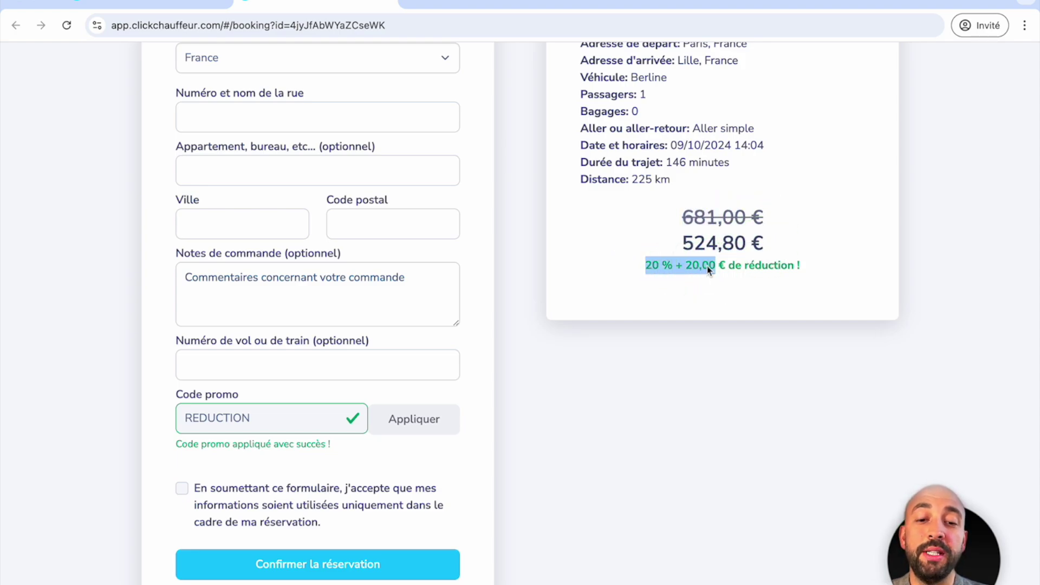
double_click(664, 265)
double_click(658, 269)
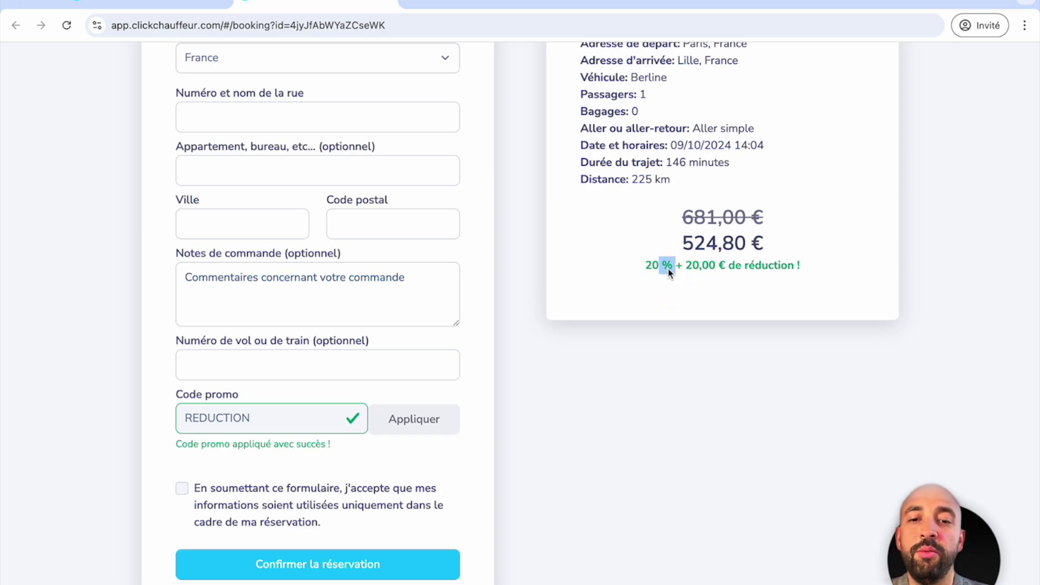
double_click(688, 271)
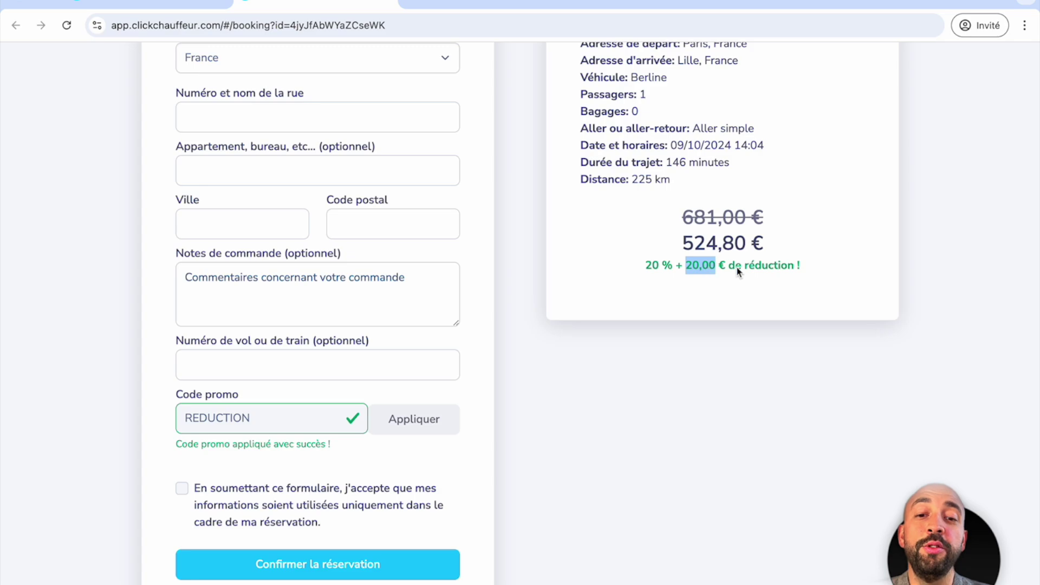
left_click(725, 410)
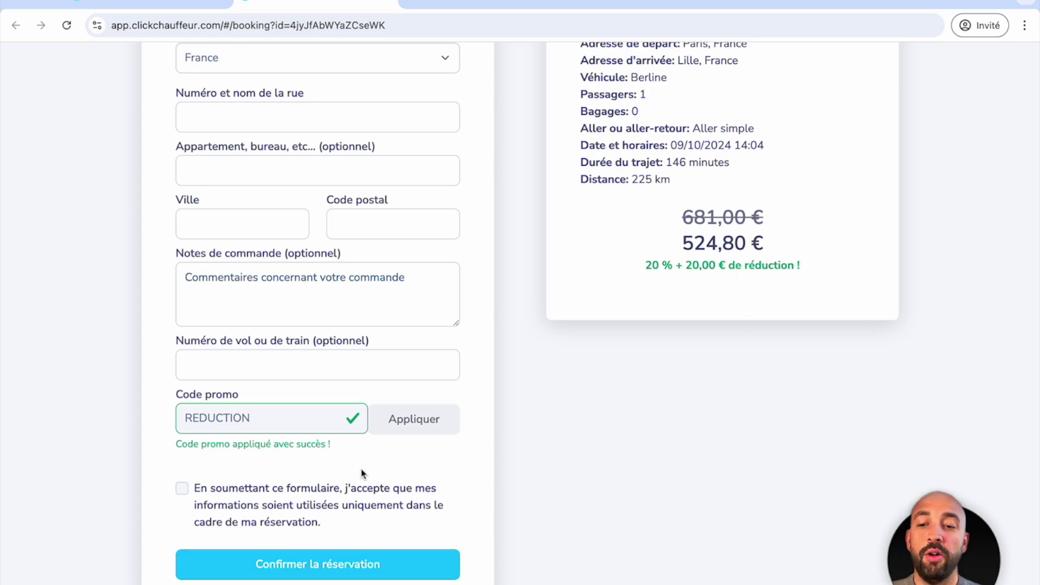
- Return to the admin page showing the HTML integration preview
left_click(104, 5)
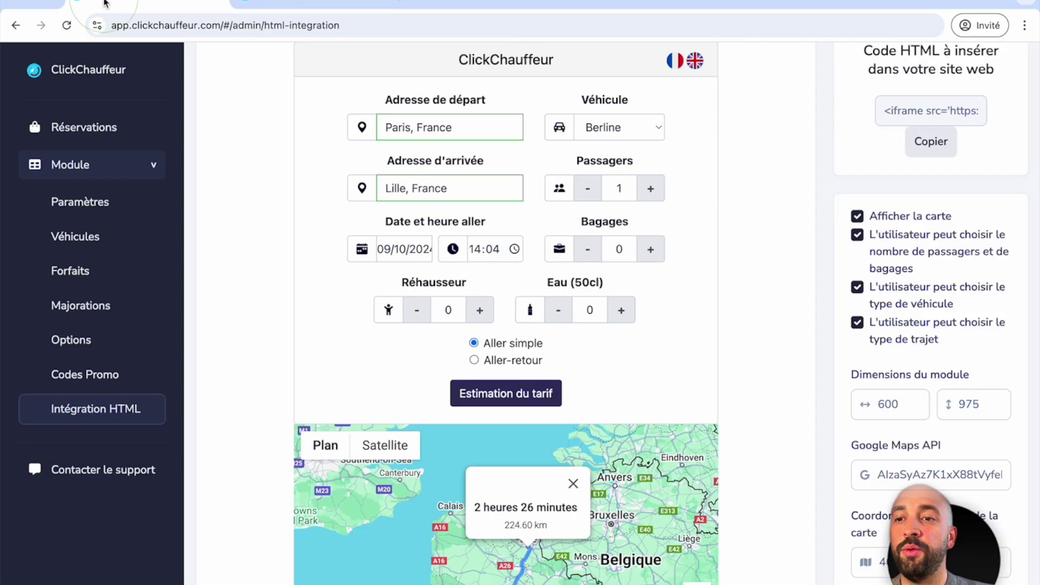